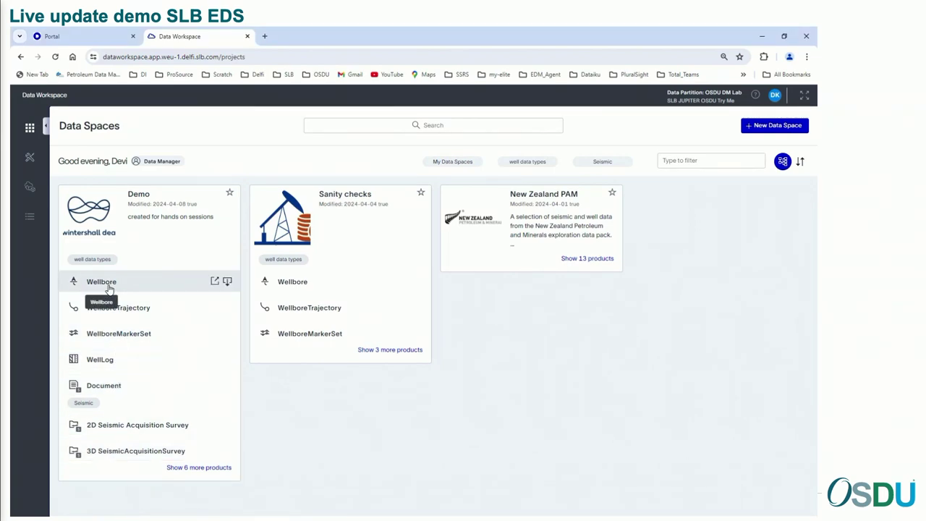
Step: Open the Demo data space's Wellbore product and browse its well data, seismic and ungrouped data products and filter categories
click(108, 288)
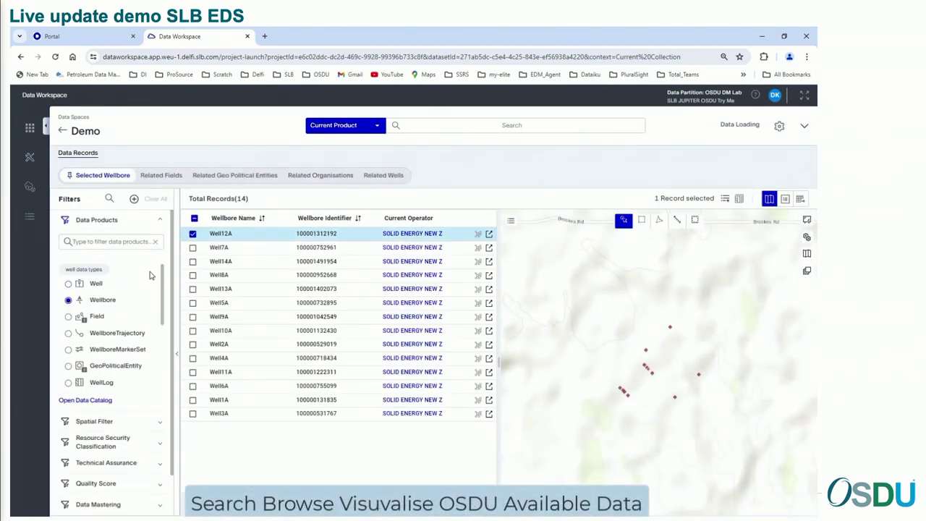
drag(163, 275, 163, 357)
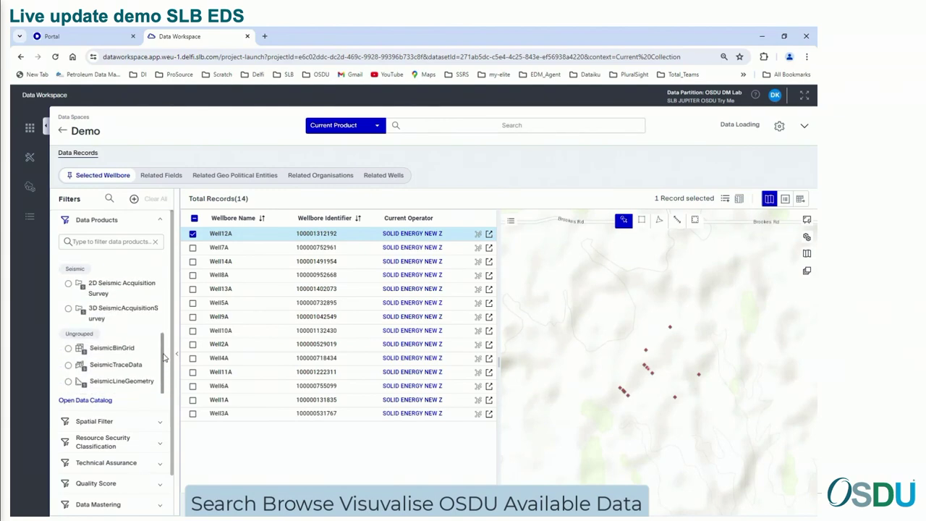
scroll(137, 474, down, 1)
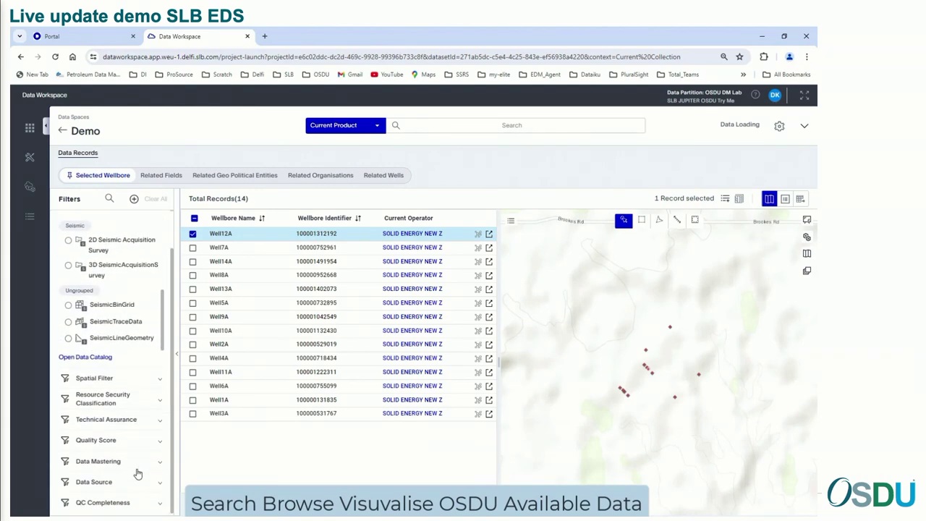
scroll(138, 474, up, 1)
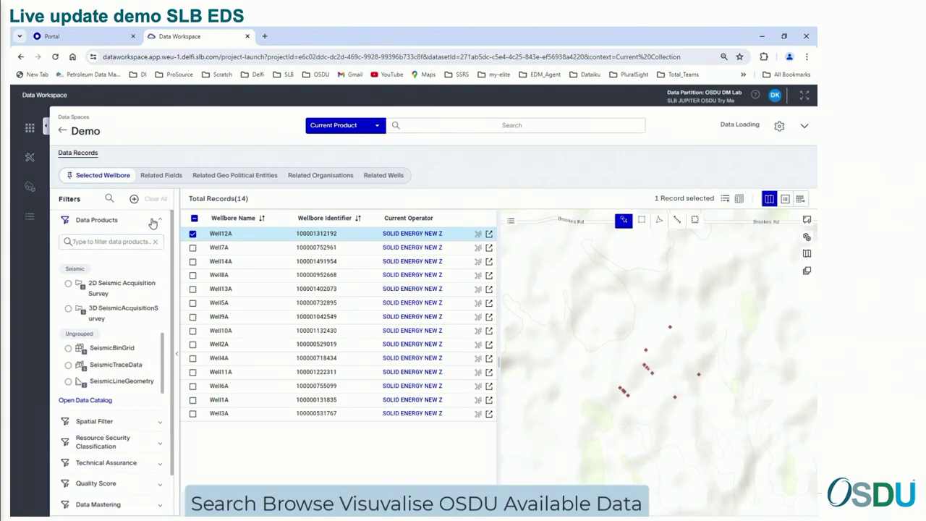
Step: Review the additional attributes available for filtering wellbores and the map's basemap options without applying any
click(134, 200)
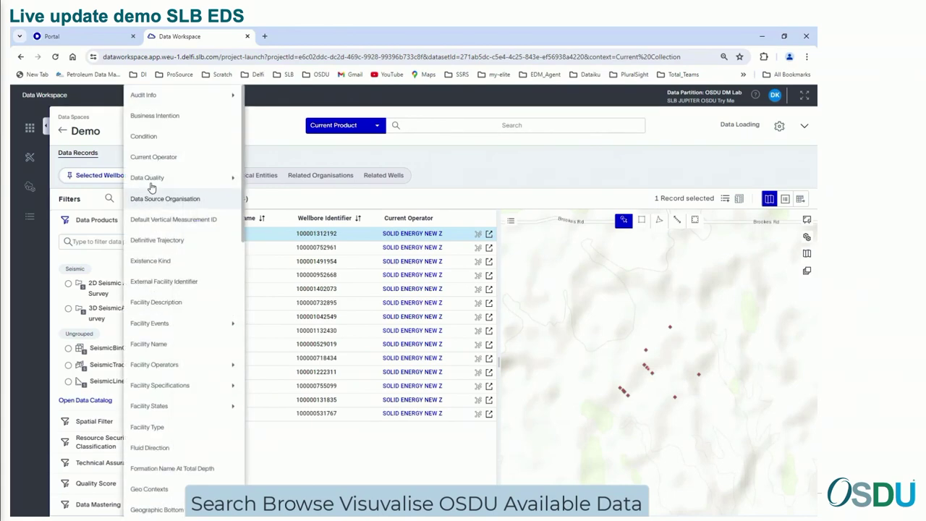
scroll(216, 156, down, 3)
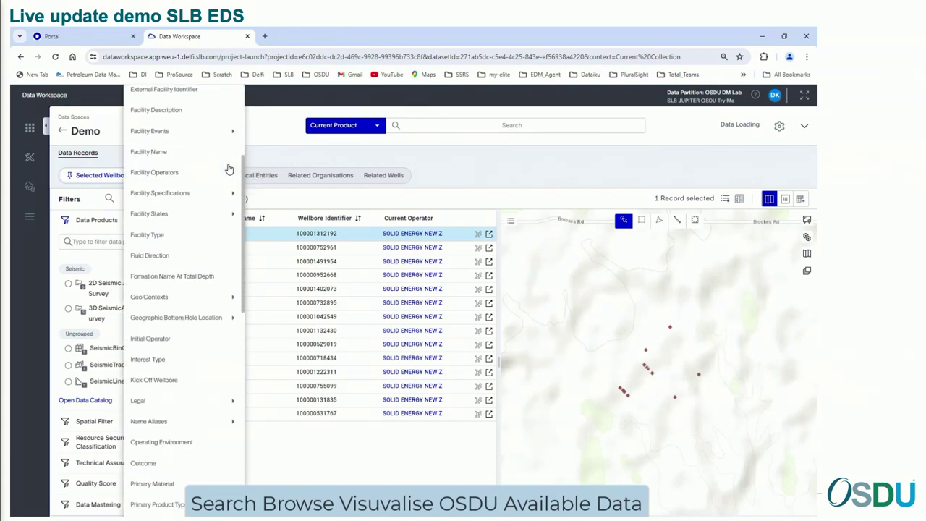
mouse_move(229, 169)
scroll(227, 166, up, 3)
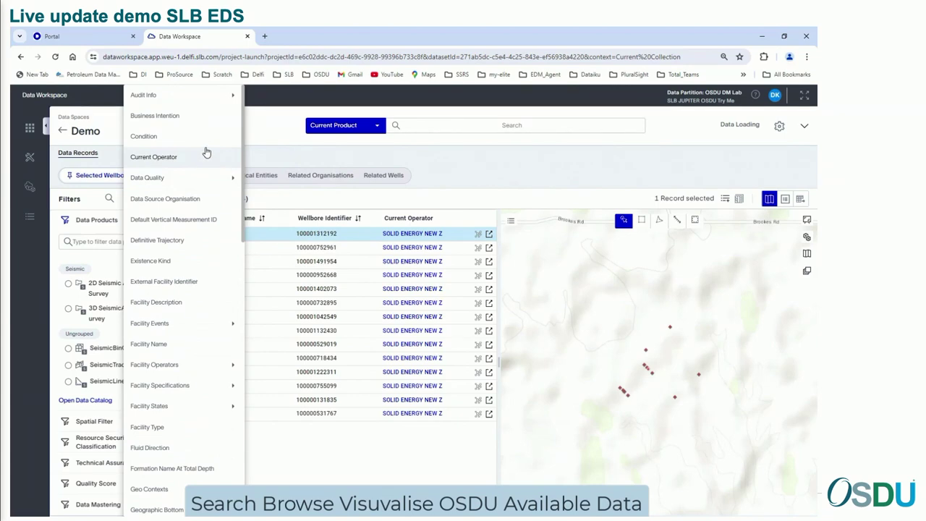
click(265, 140)
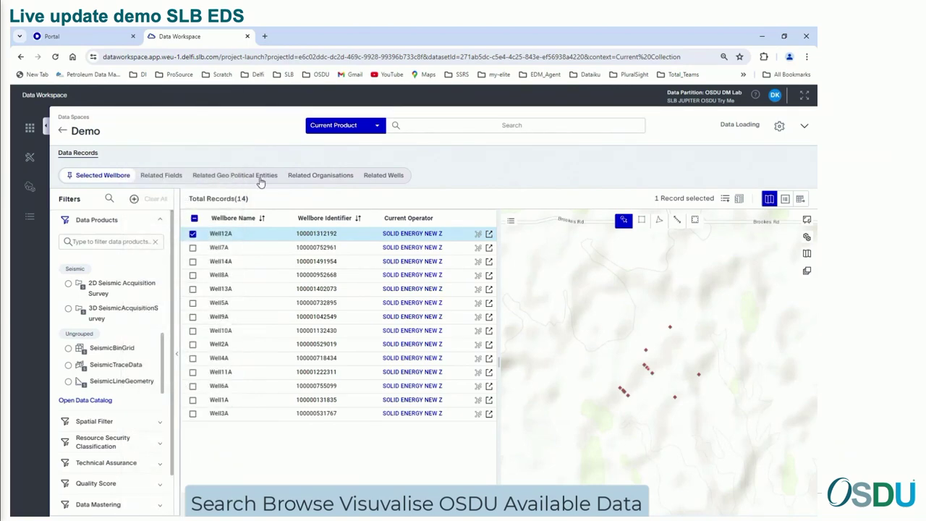
click(806, 258)
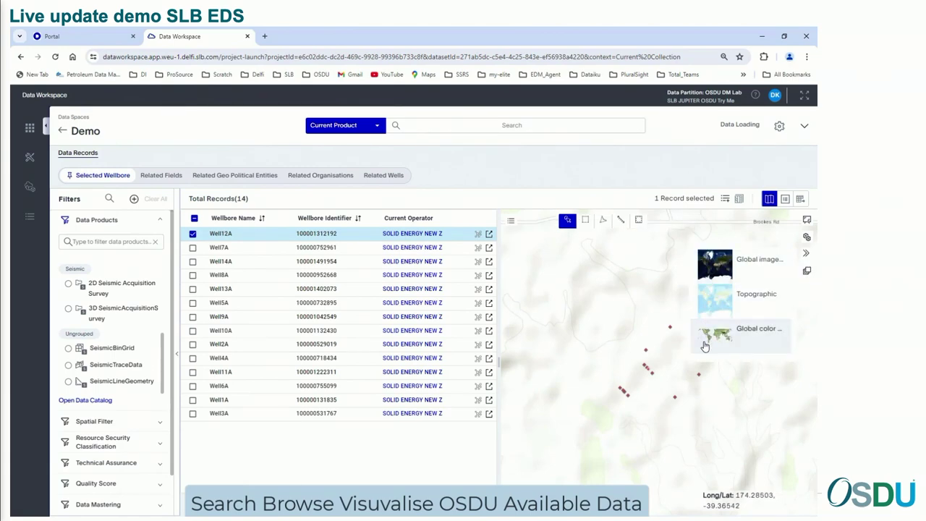
click(808, 256)
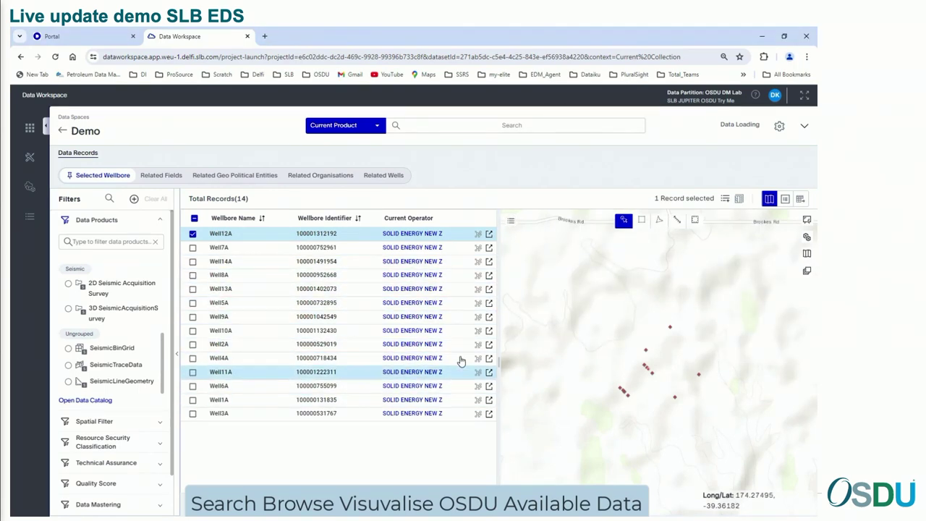
Step: Select wellbore Well14A in the records table and open its record details
click(475, 263)
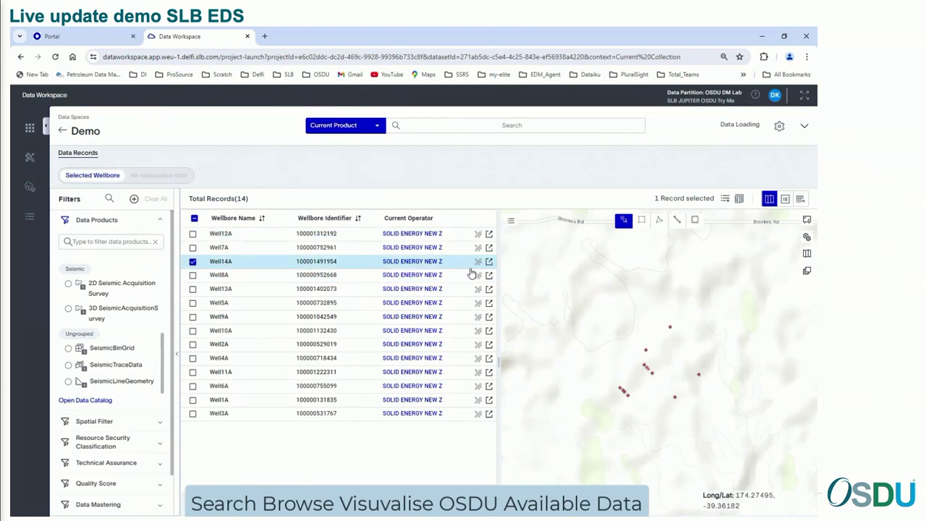
mouse_move(478, 266)
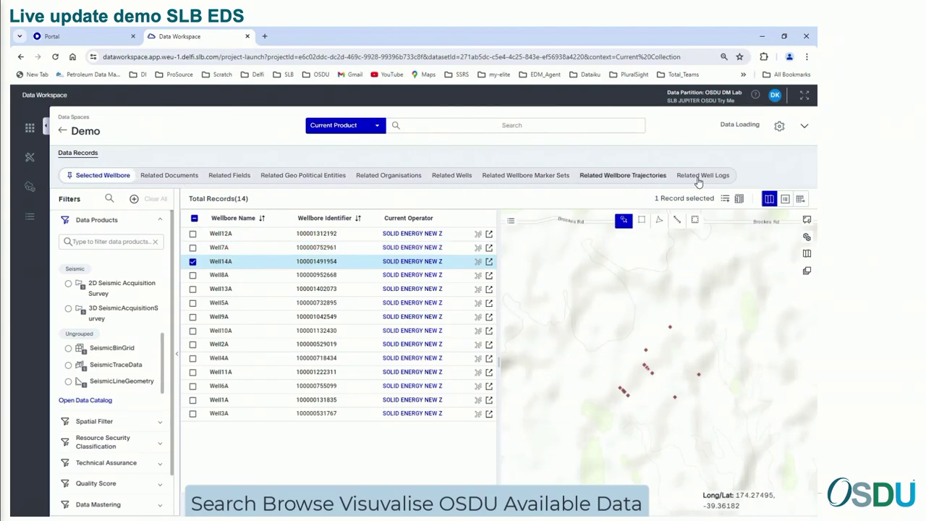
click(489, 265)
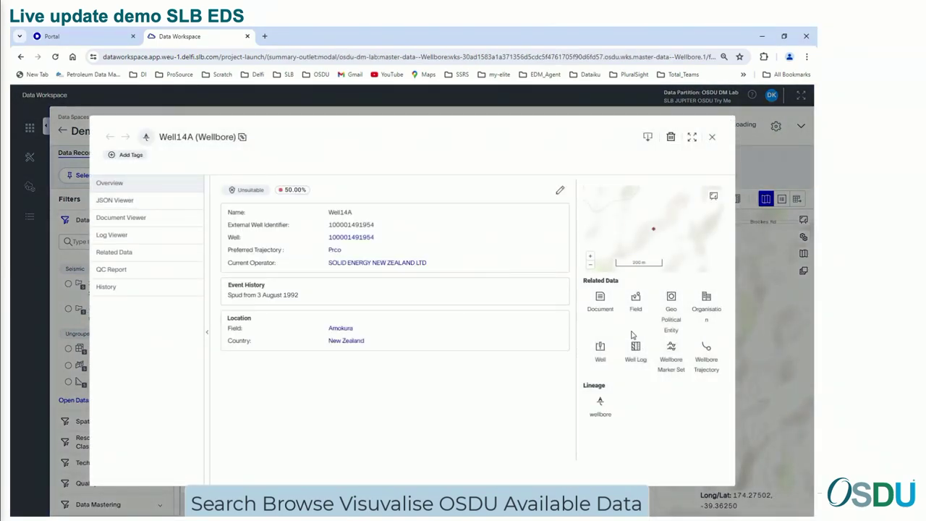
Step: Review Well14A's related trajectories, marker sets and well logs, and open the Well14A_Checkshot (CHECKSHOT) log record
click(707, 351)
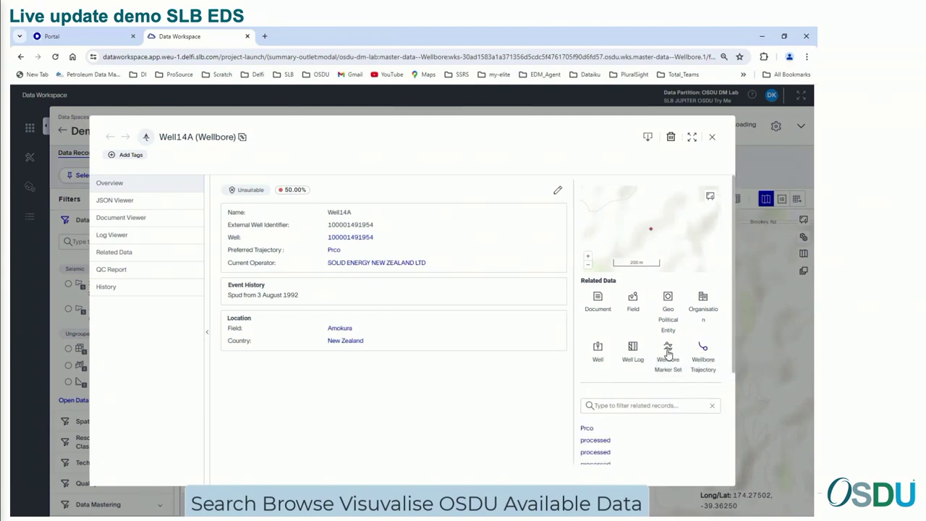
click(668, 352)
click(636, 348)
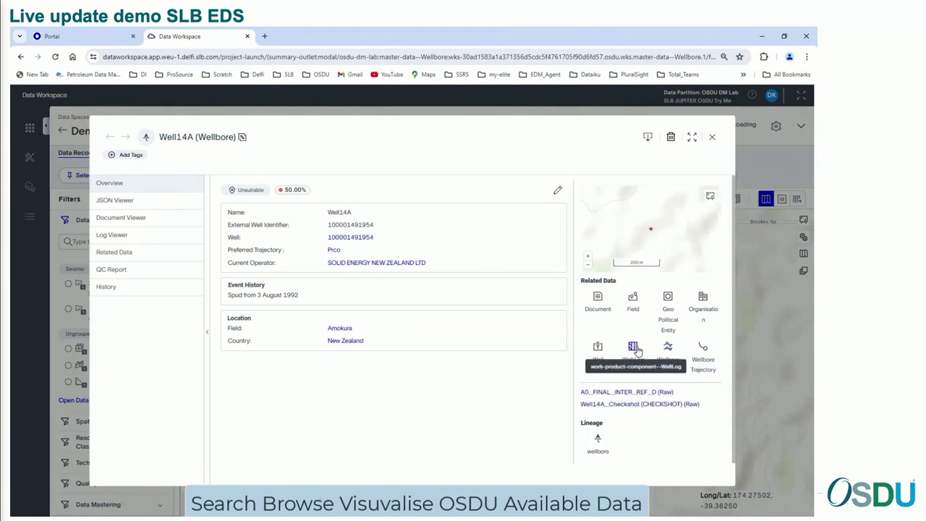
click(665, 406)
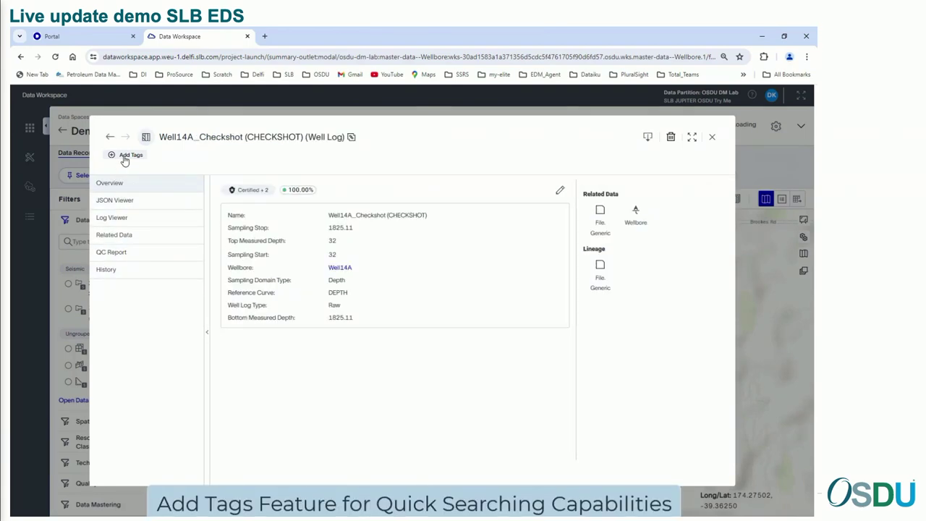
Step: Check the checkshot log's related wellbore and add the tag checkshot_data to the log record
click(637, 214)
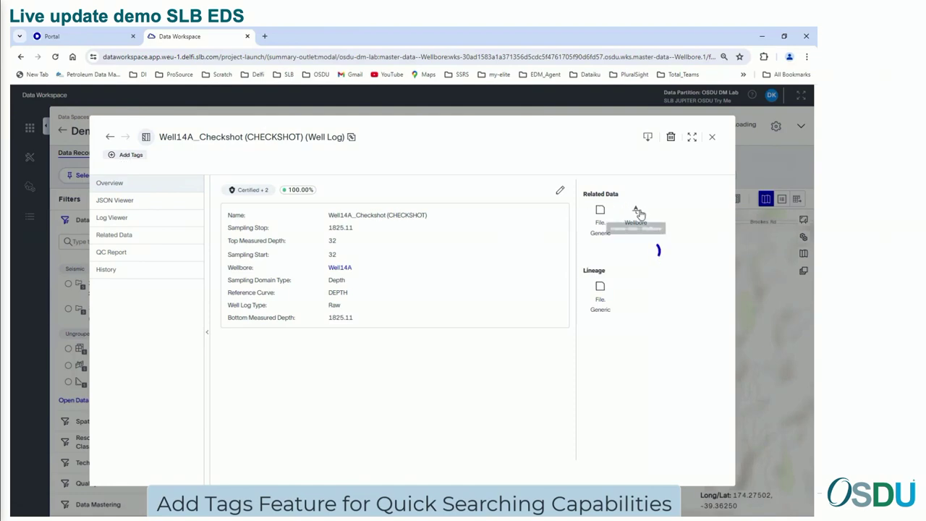
click(131, 155)
click(138, 203)
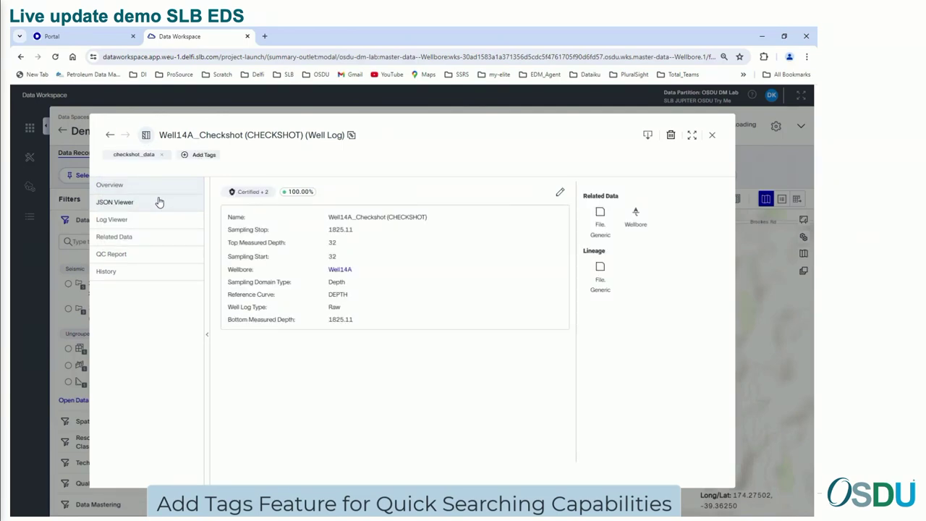
Step: Return to Data Spaces, search all data for "checkshot_data" and open the matching Well14A checkshot log record
click(712, 135)
click(30, 130)
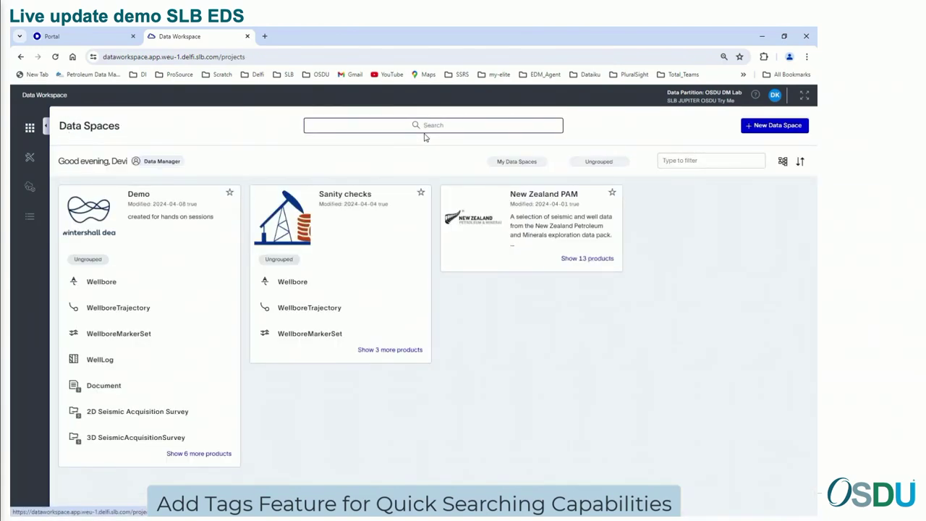
click(429, 126)
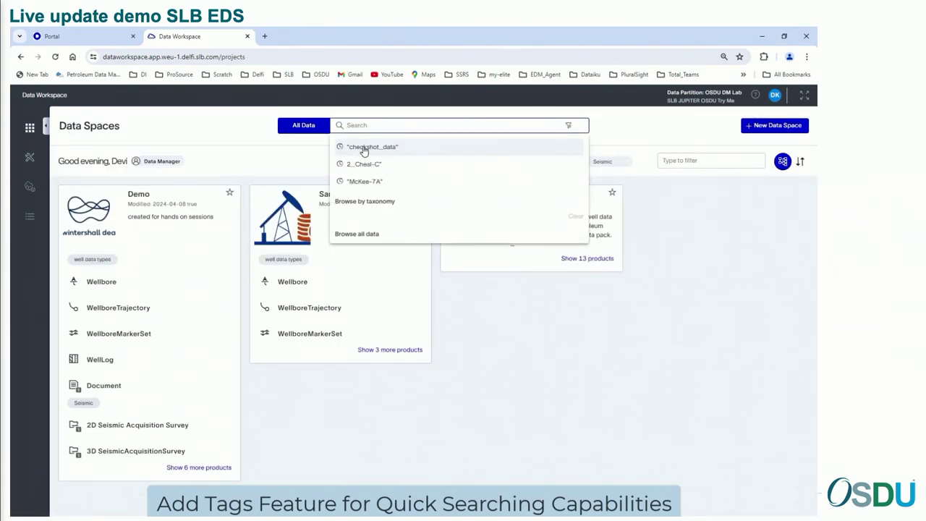
click(363, 147)
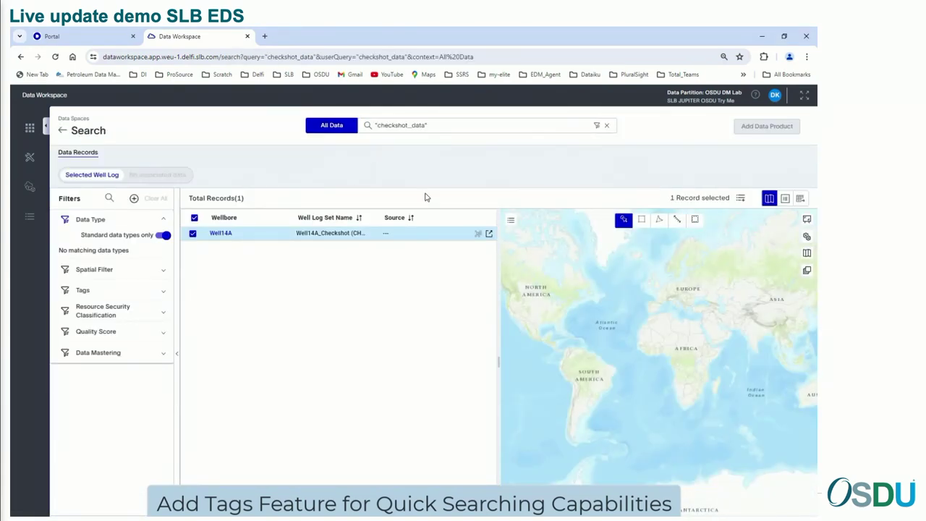
click(489, 234)
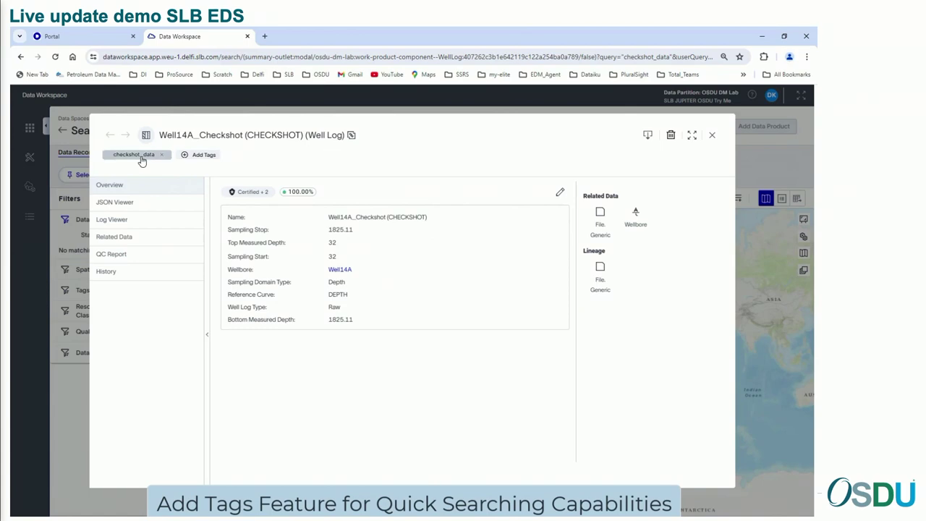
Step: Leave the search, return to the Demo data space's Wellbore product and open the Well14A record
click(711, 136)
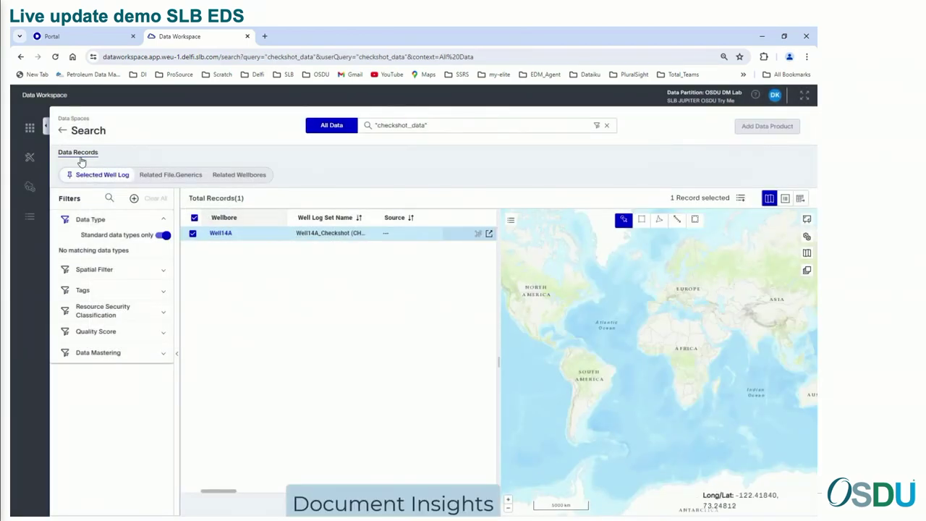
click(63, 133)
click(105, 284)
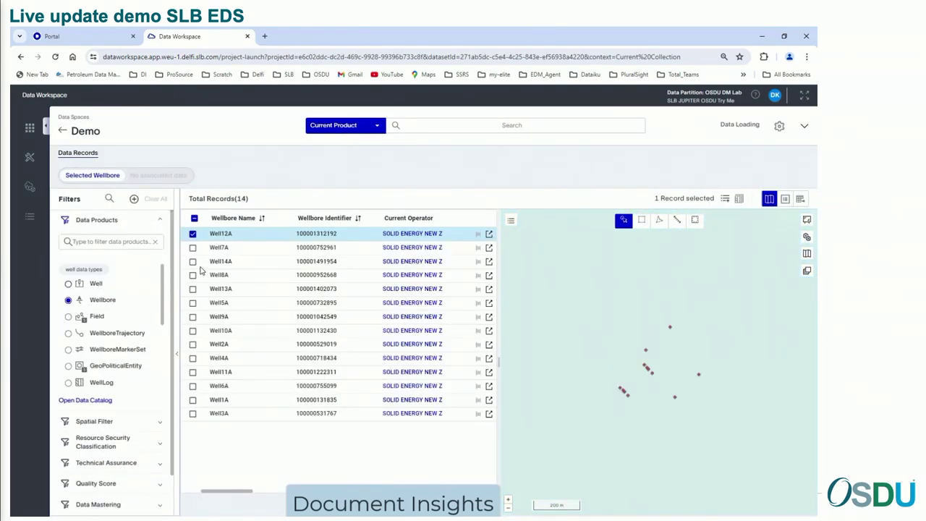
click(490, 263)
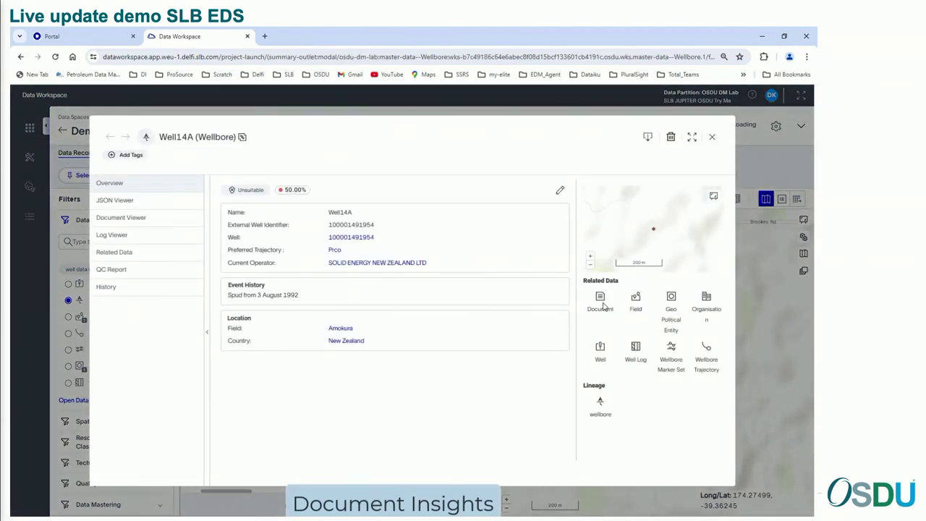
Step: Open the document 2_Cheal-C-1_PR4688L2.pdf related to Well14A and enlarge its record view
click(604, 306)
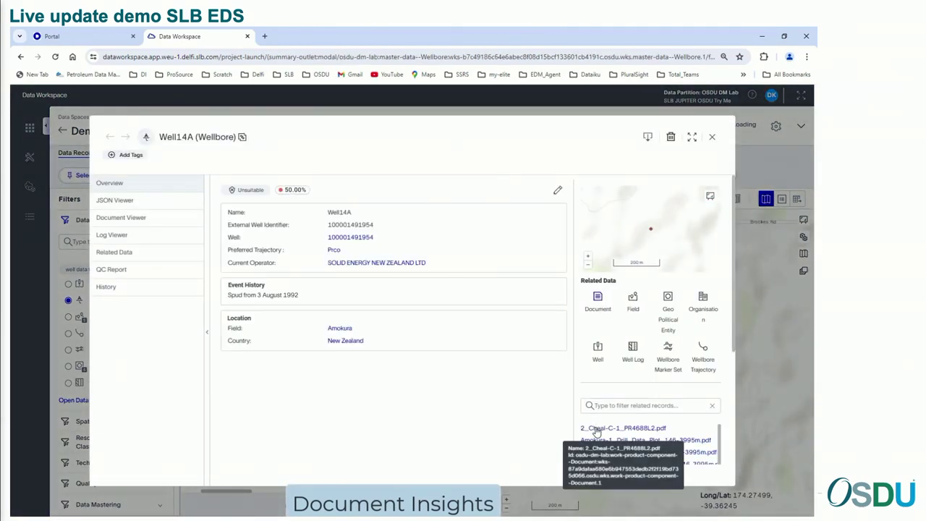
click(597, 429)
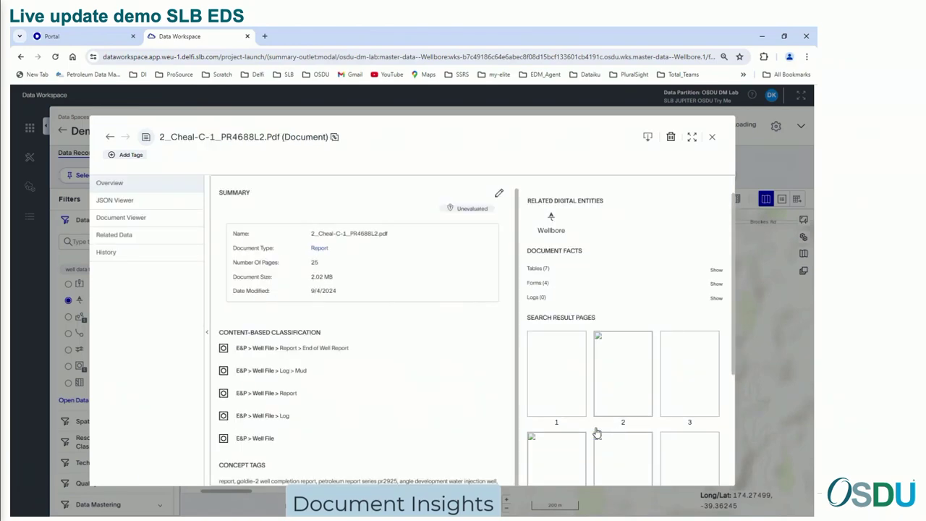
click(691, 137)
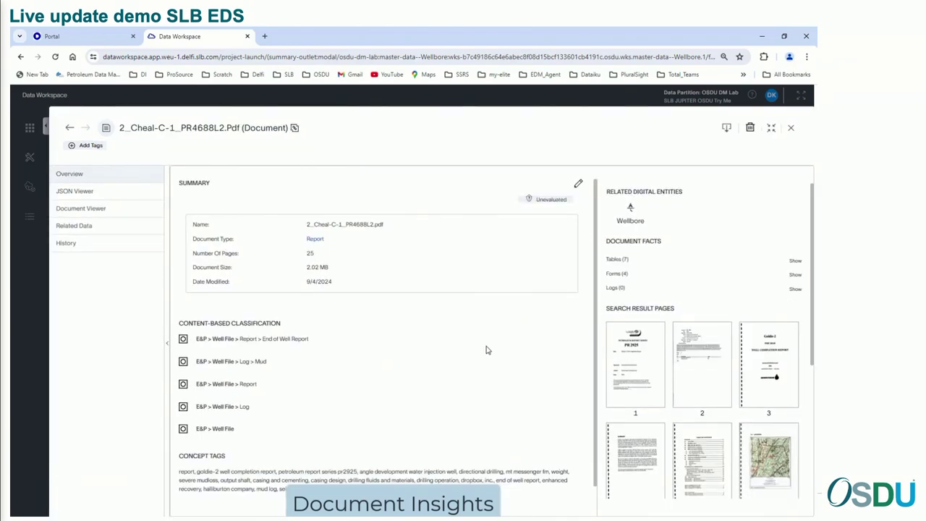
Step: Review the document's summary and content classification, and show its pages containing tables and forms
scroll(486, 350, down, 1)
drag(814, 225, 802, 270)
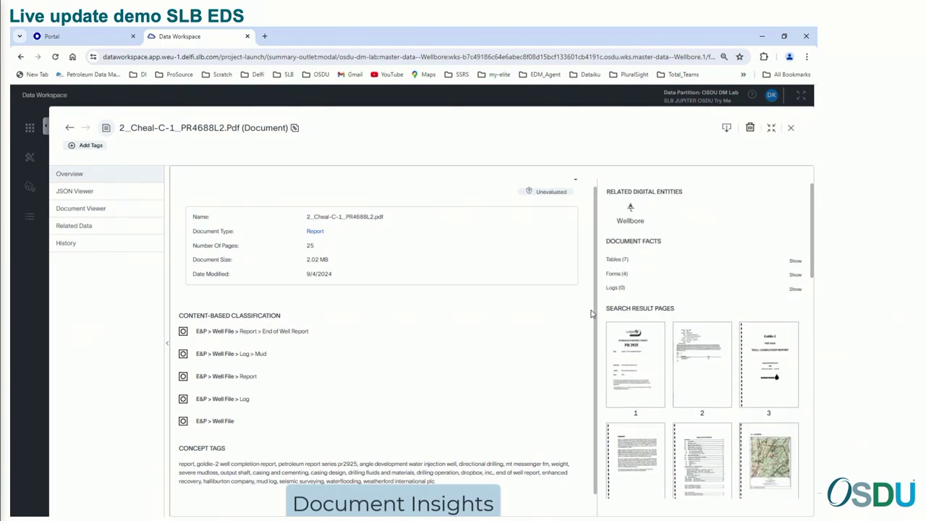
click(794, 262)
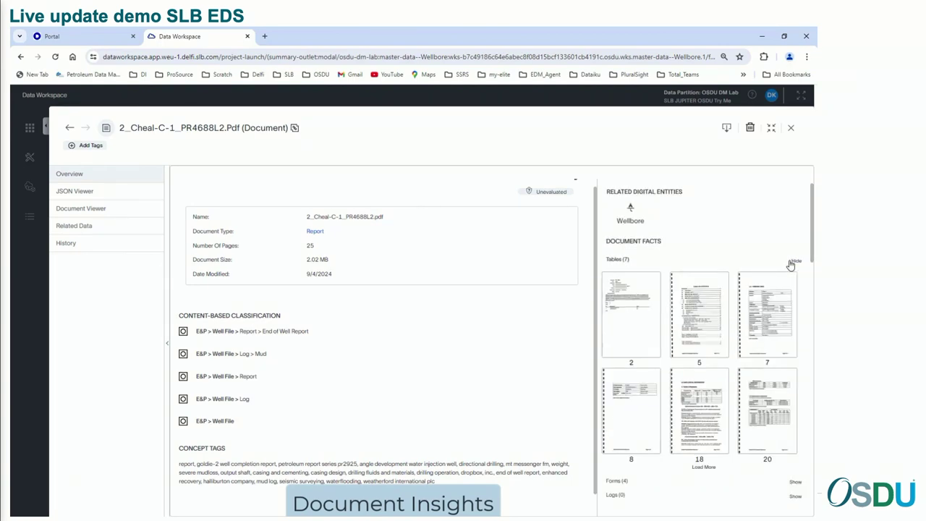
click(794, 482)
scroll(771, 475, down, 1)
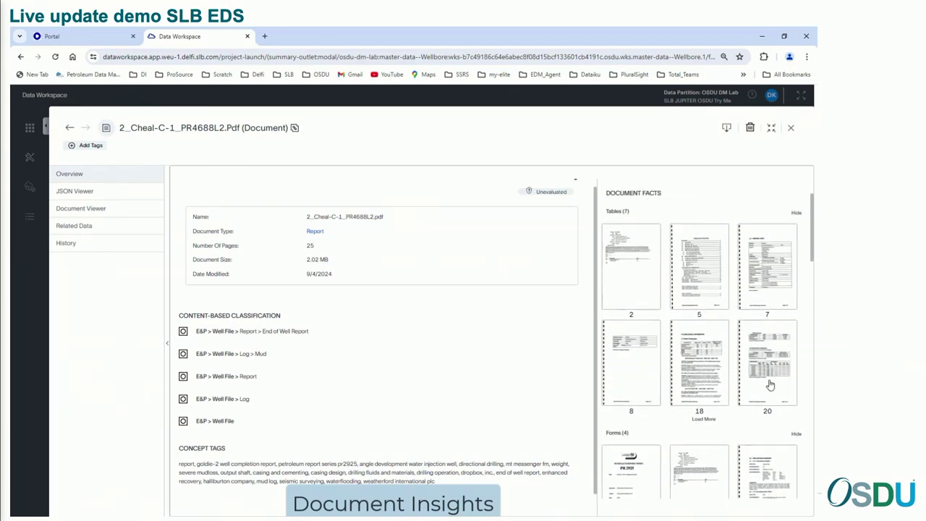
Step: Extract the tables from page 20 of the document to a spreadsheet, inspect it in Excel and close it
click(769, 384)
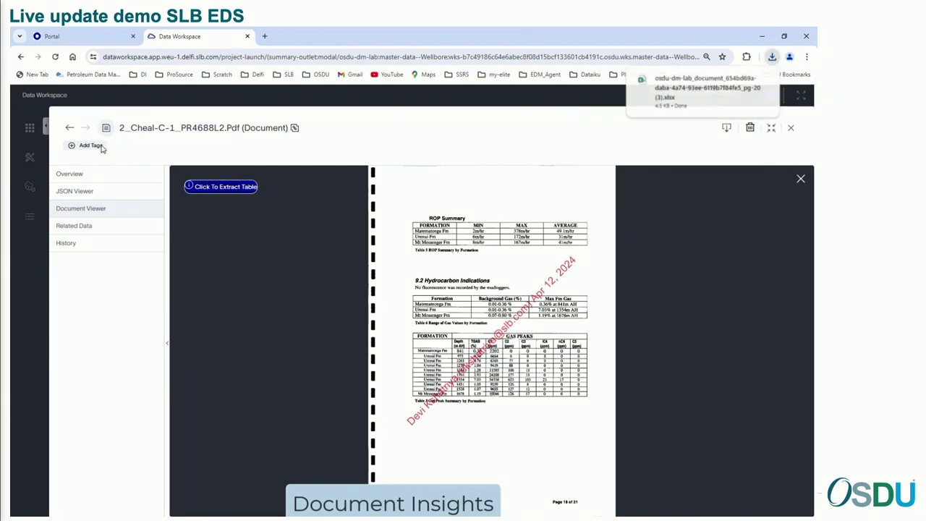
click(678, 94)
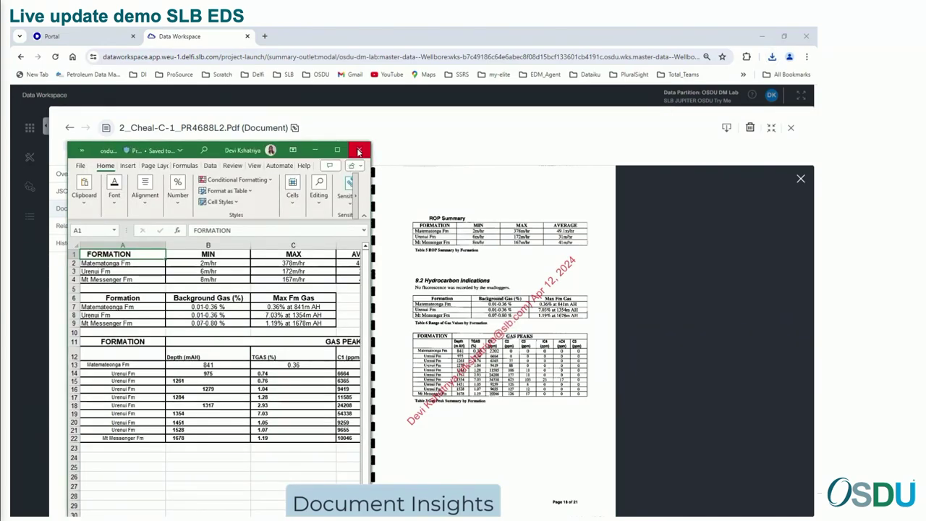
click(358, 151)
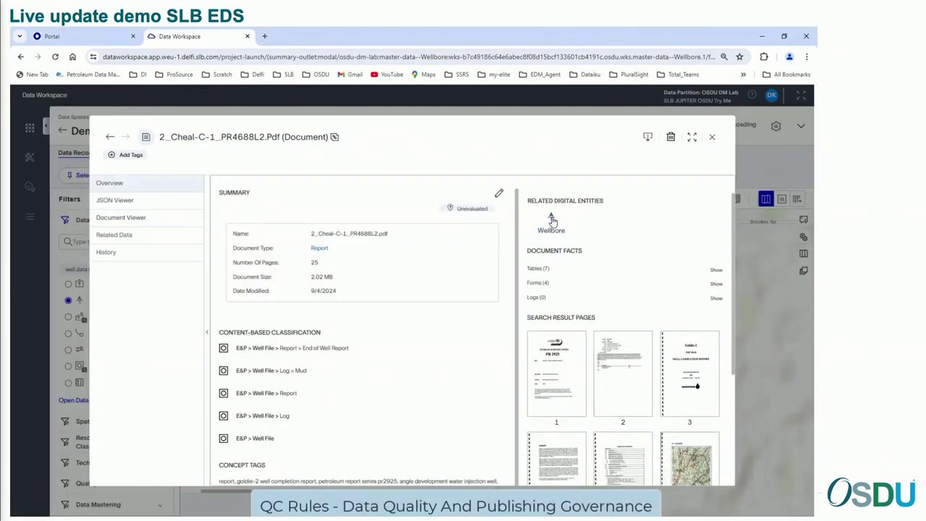
Step: Open the related Well14A wellbore record from the document's related digital entities
click(547, 255)
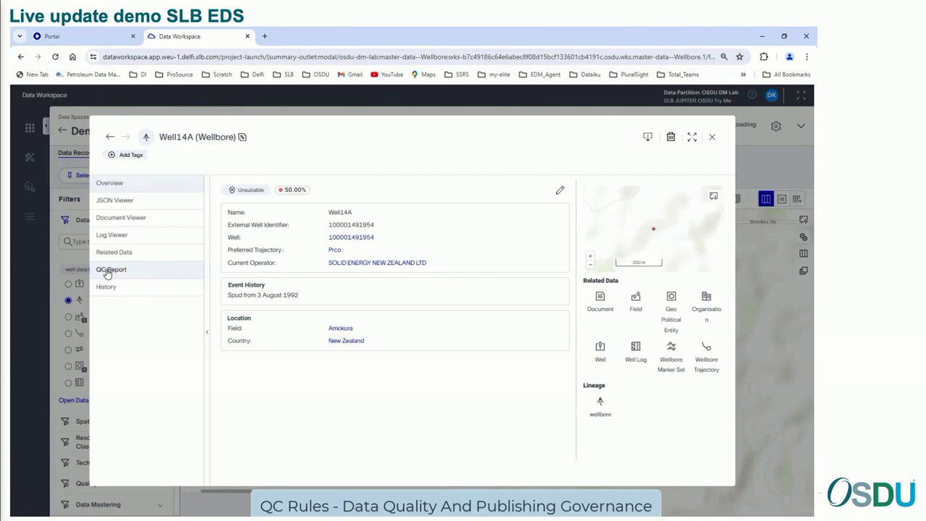
Step: Review Well14A's QC report, examining the Completeness, Referential Integrity, Uniqueness and Validity rules, and close the record
click(107, 273)
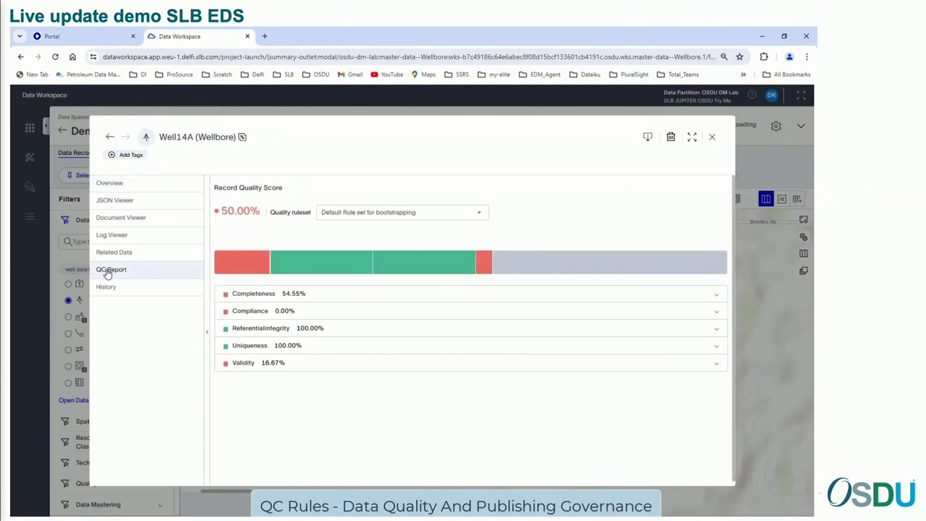
click(236, 264)
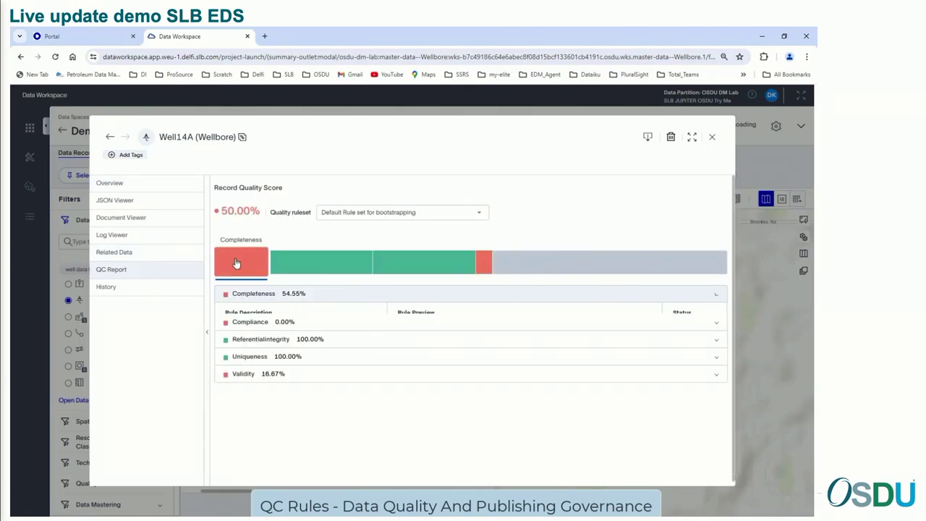
click(315, 263)
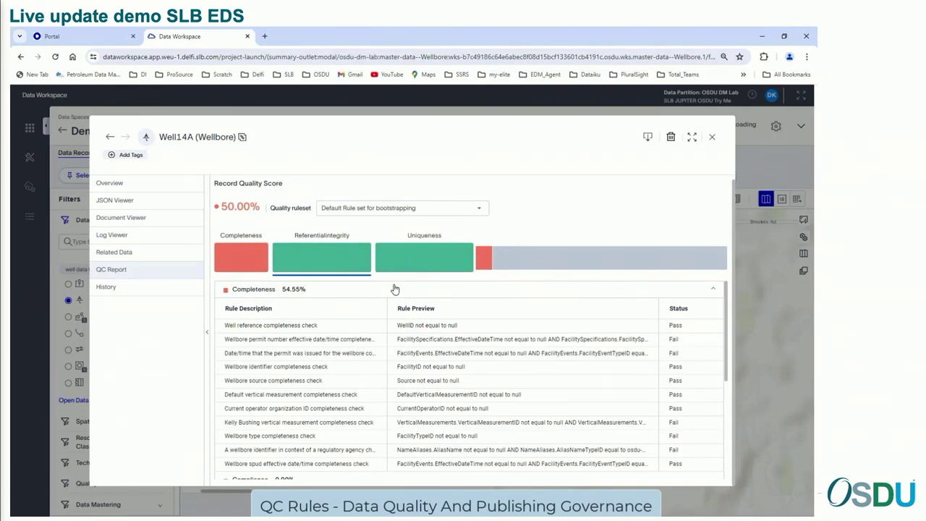
scroll(394, 289, down, 2)
scroll(353, 337, down, 1)
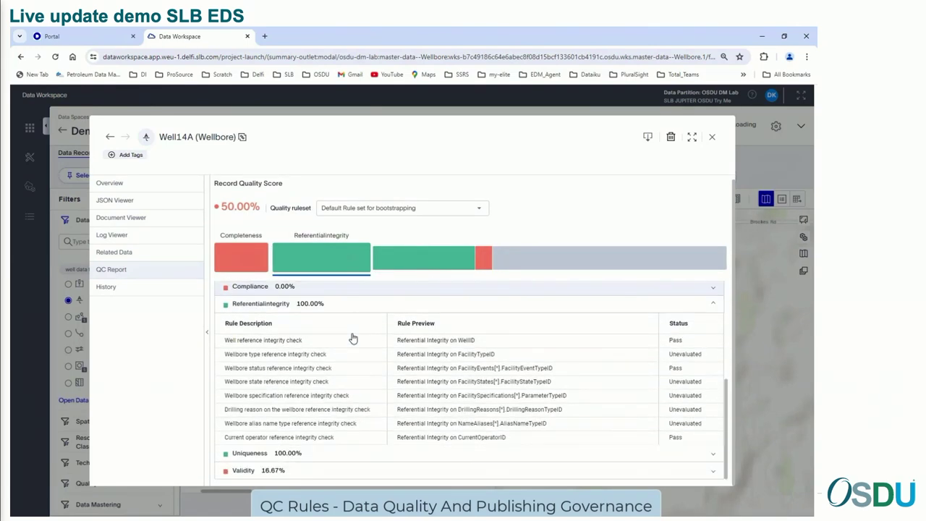
click(395, 257)
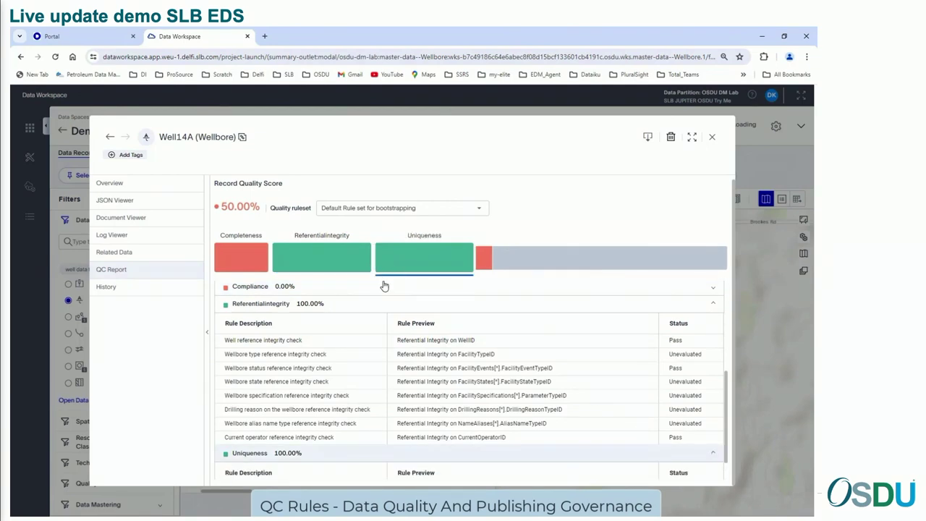
click(483, 256)
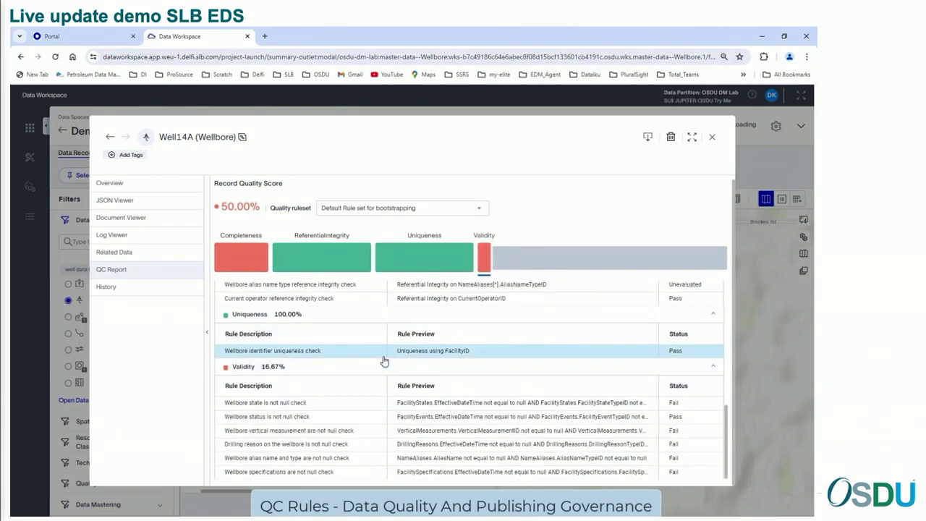
scroll(384, 361, up, 4)
scroll(384, 362, up, 1)
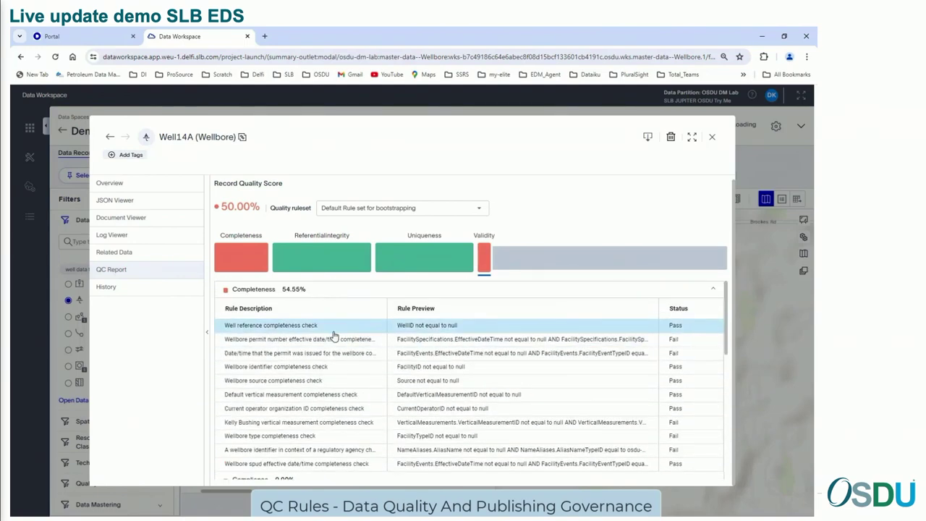
click(712, 138)
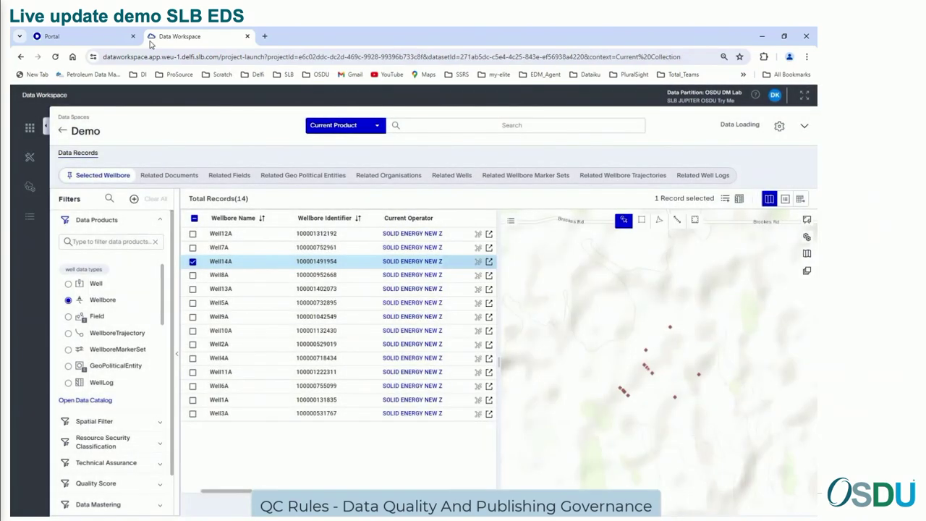
Step: Open the Data Quality and Publishing Governance utility and review the technical assurance and publishing options for the high, medium and low quality scores
click(30, 157)
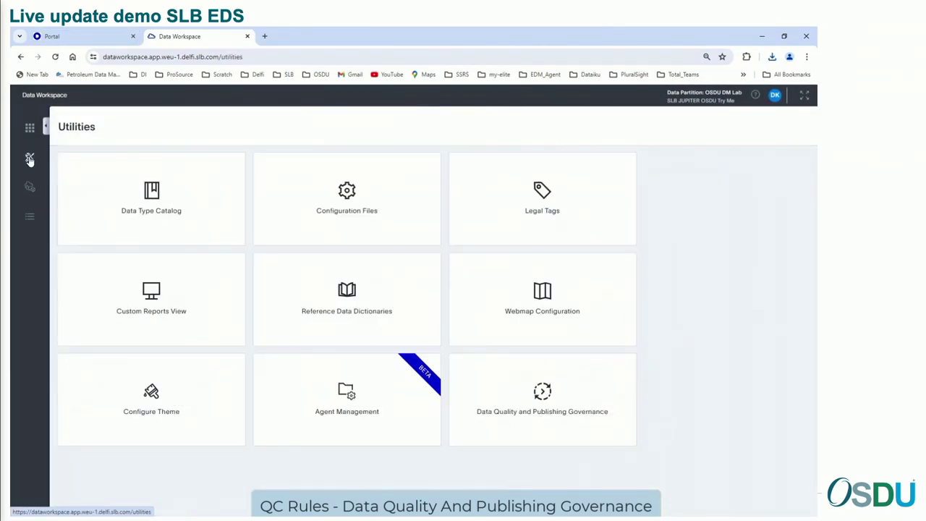
click(519, 392)
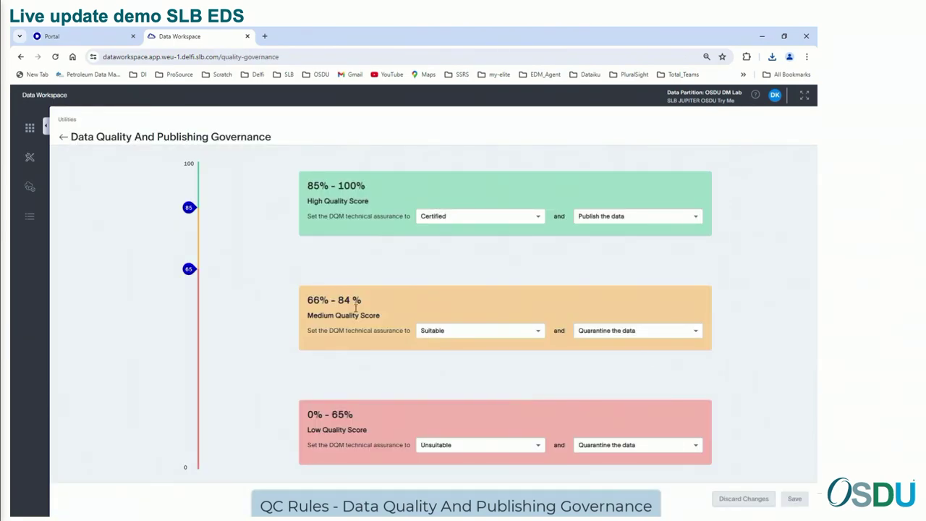
click(447, 217)
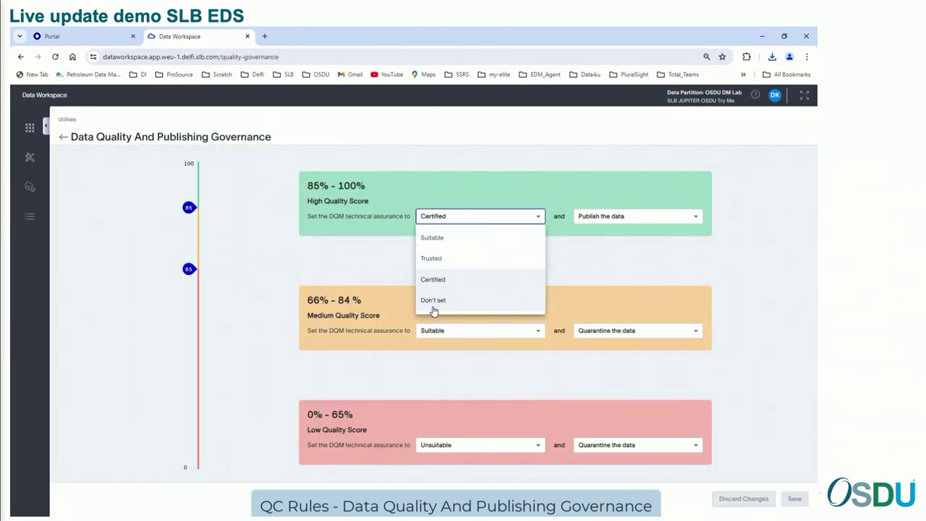
click(604, 219)
click(603, 217)
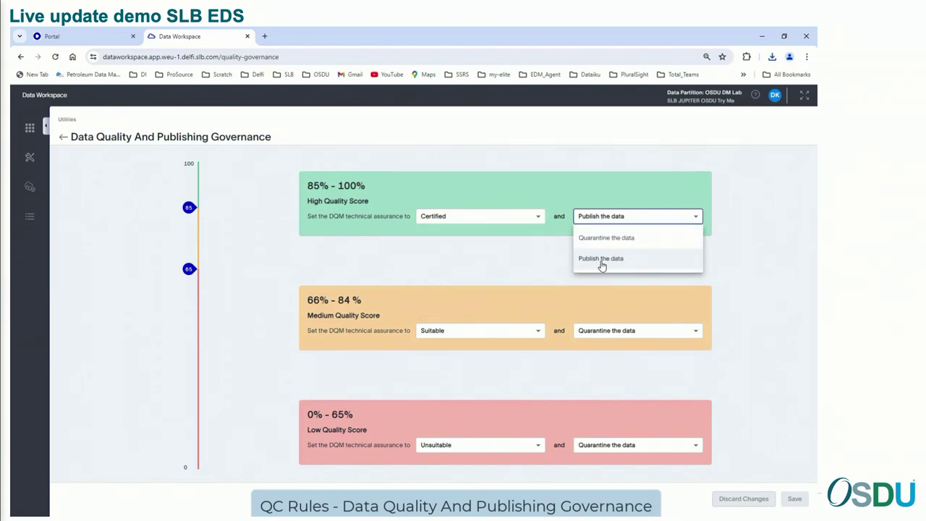
click(499, 338)
click(492, 337)
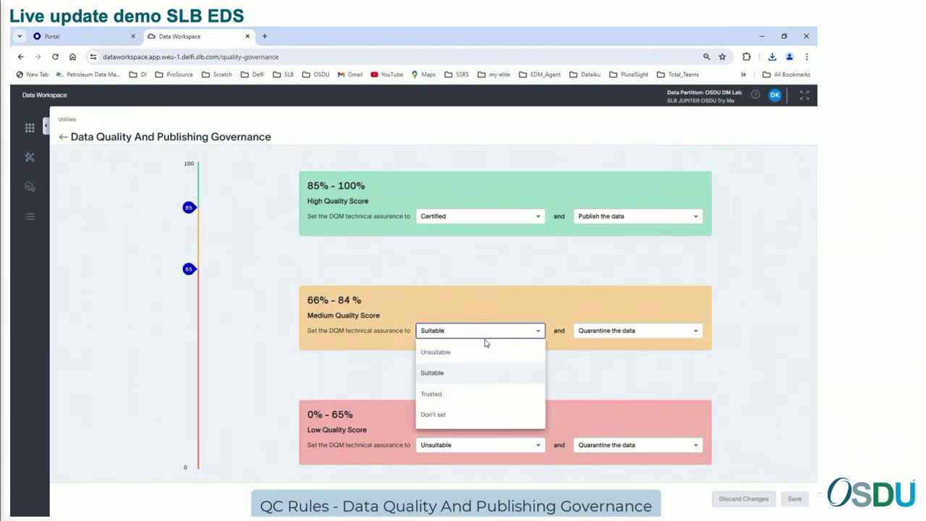
click(599, 334)
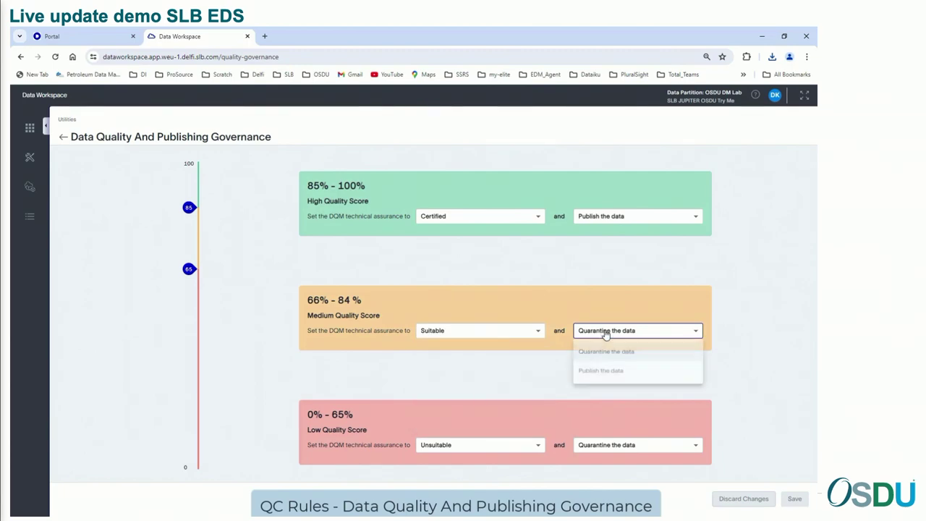
click(483, 450)
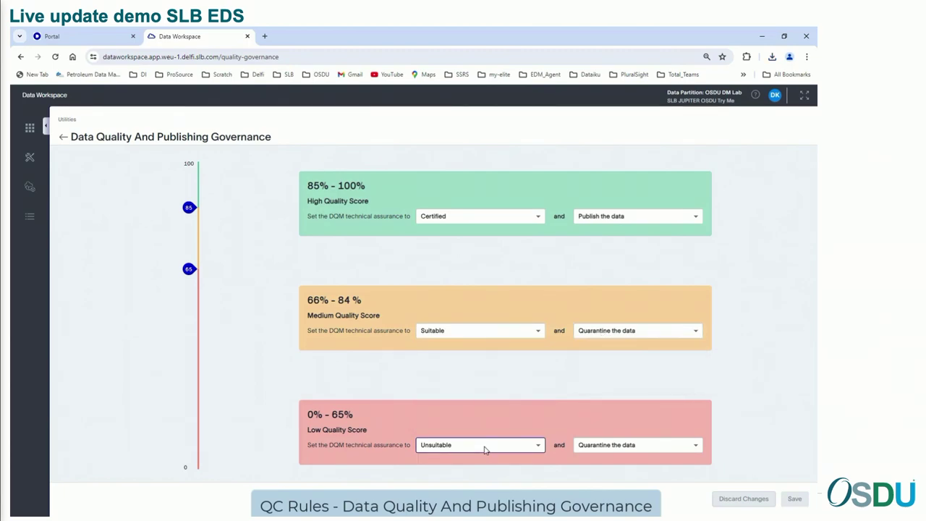
click(479, 446)
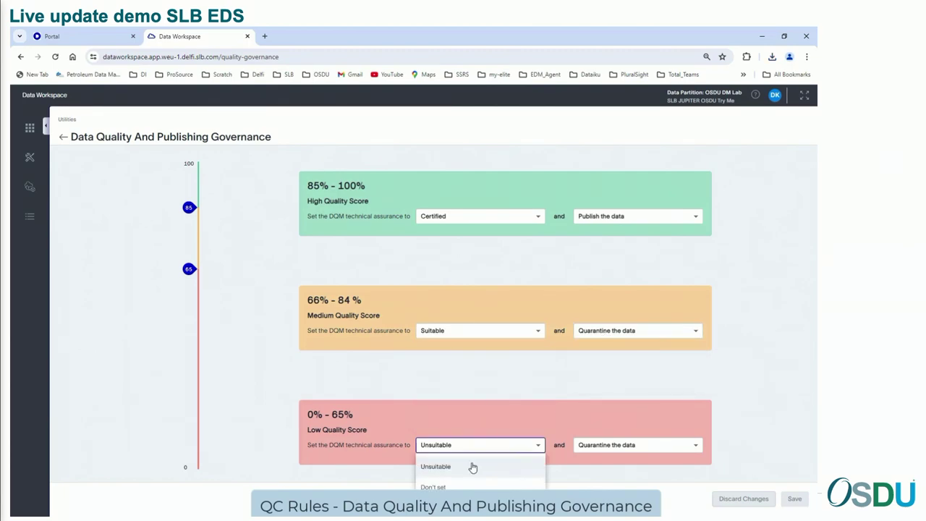
double_click(600, 448)
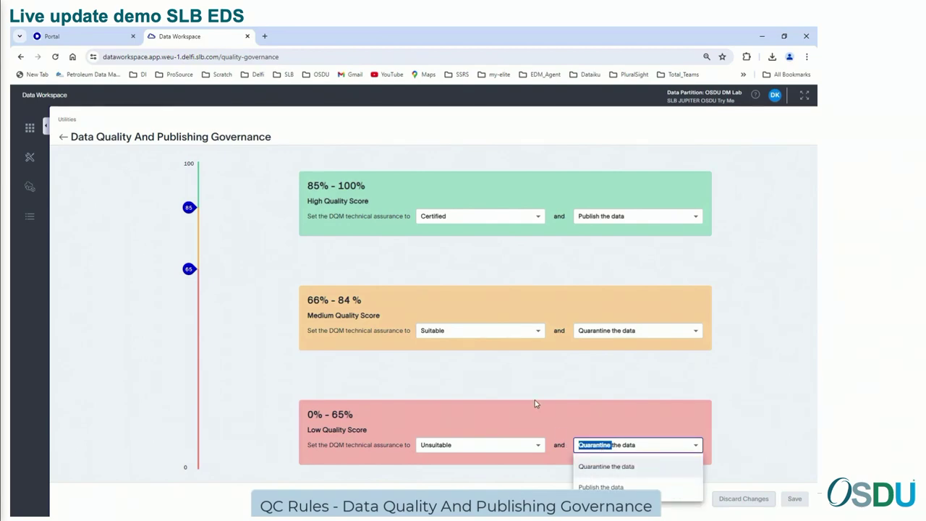
Step: Lower the low quality score limit to 34%, and set the medium quality score to Trusted with Publish the data
click(188, 268)
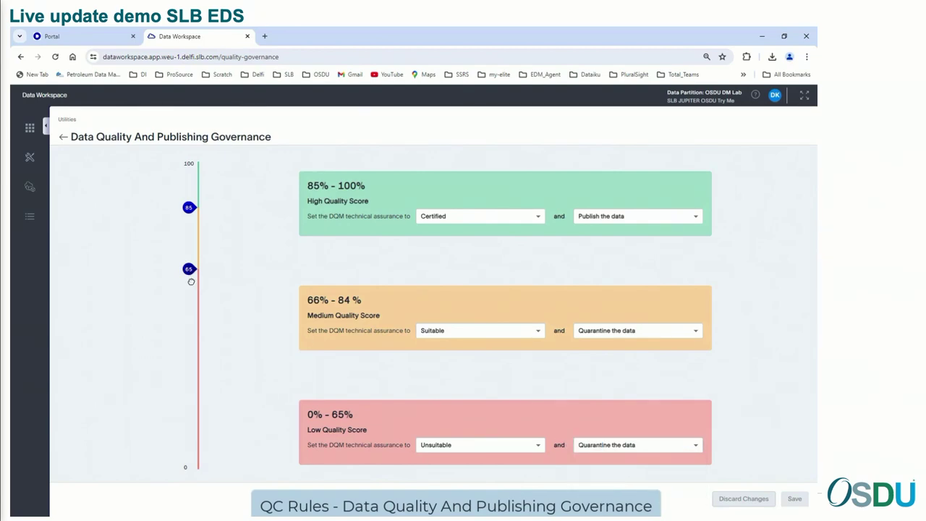
drag(191, 282, 193, 366)
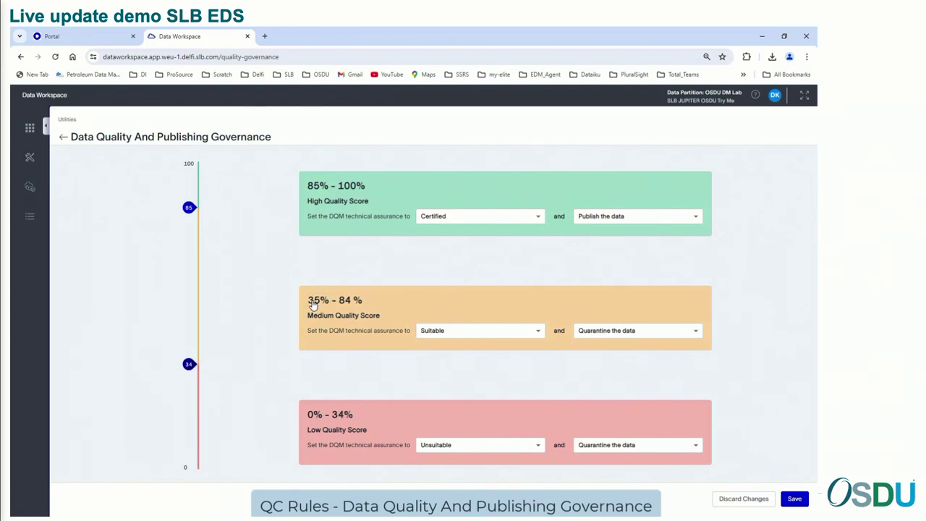
click(510, 334)
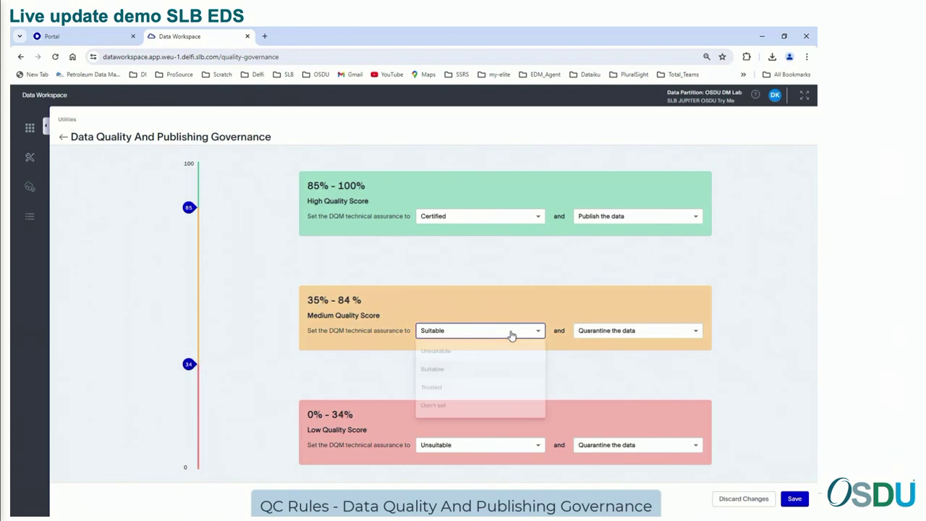
click(437, 395)
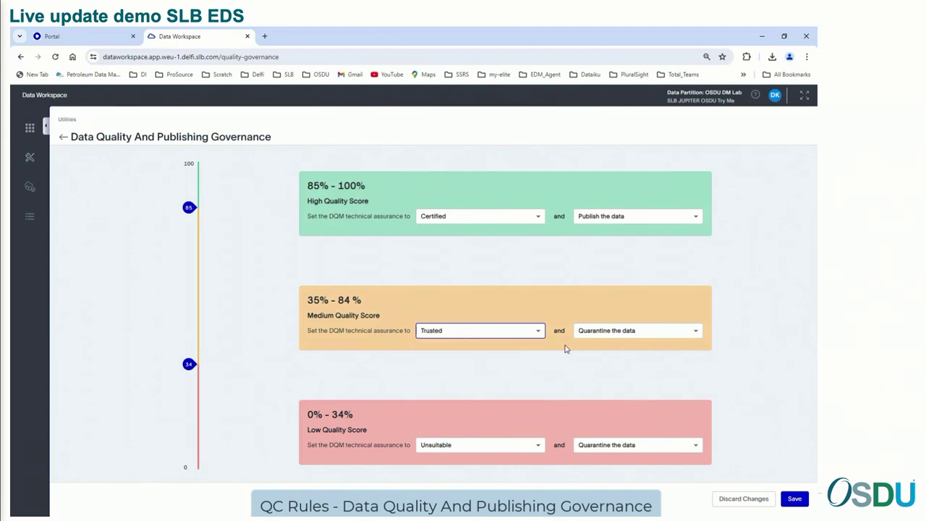
click(599, 338)
click(592, 374)
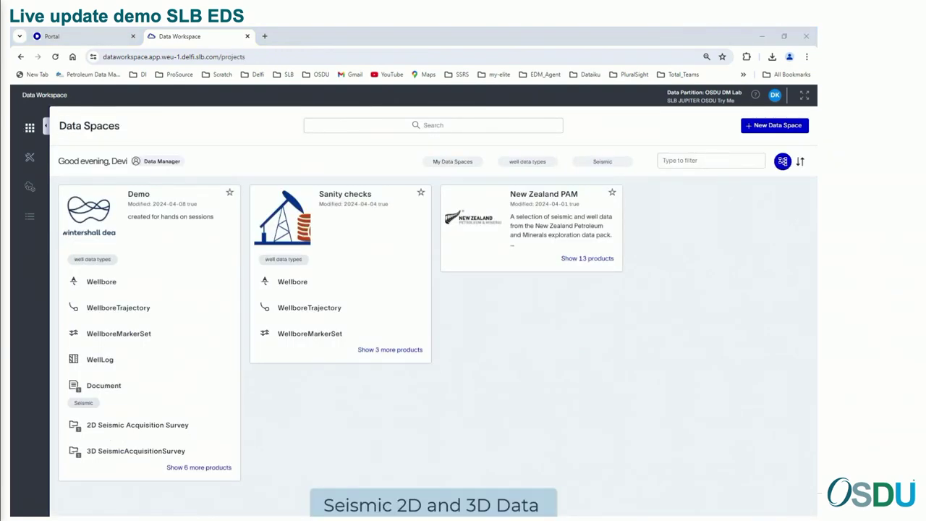
Step: Browse the Demo data space's 2D and 3D seismic acquisition surveys and list its SeismicTraceData records
click(114, 428)
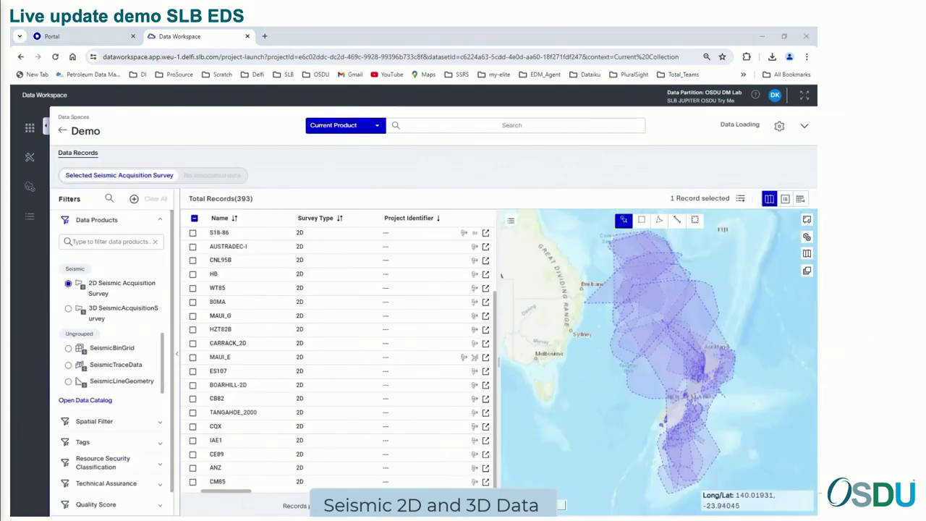
click(68, 309)
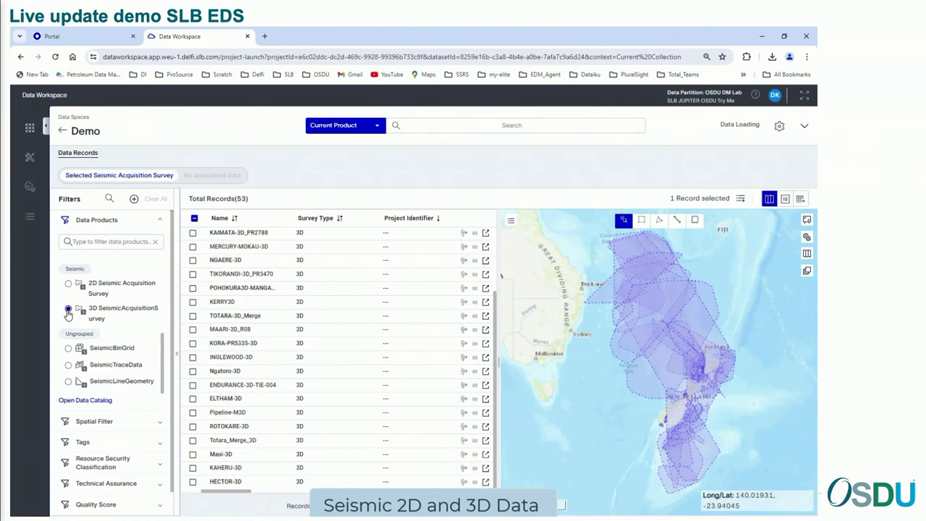
click(100, 369)
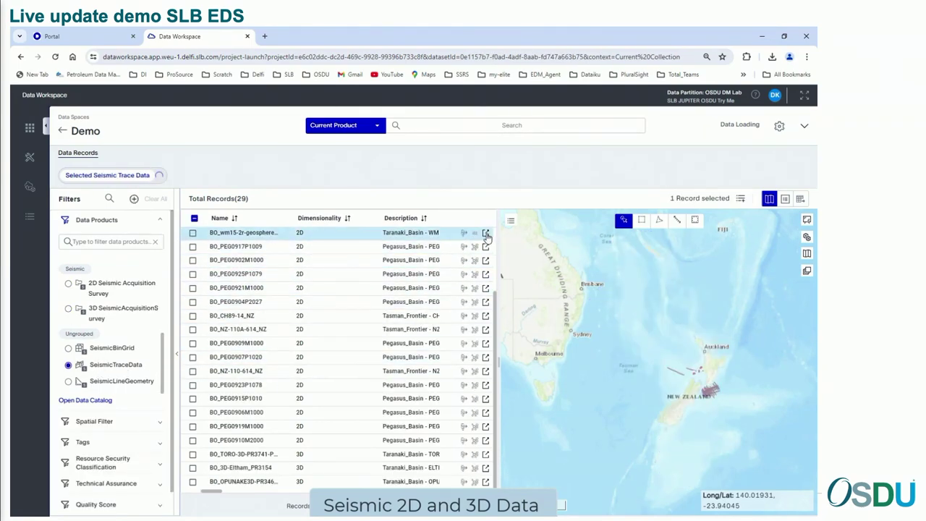
Step: Open the BO_wm15-2r-geosphere_matched record, inspect its seismic section up to the shallowest times in the Trace Viewer, and close it
click(486, 233)
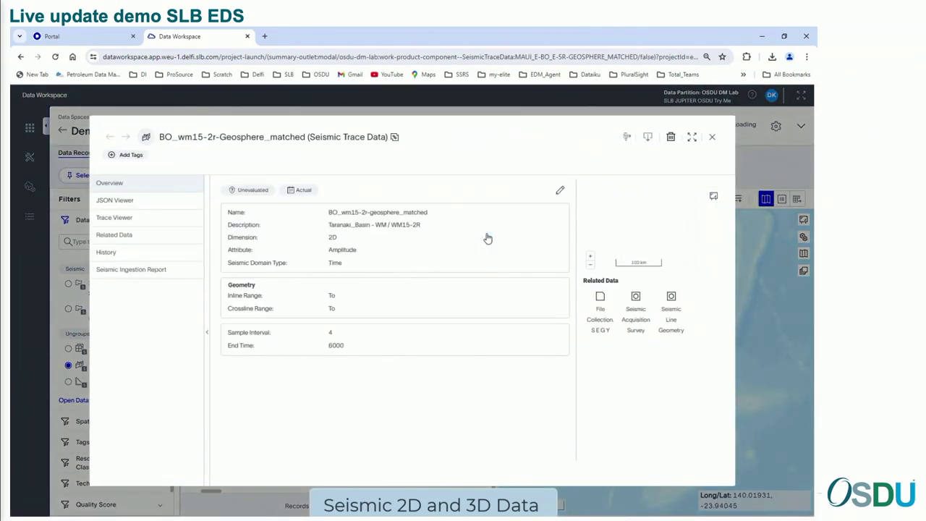
click(116, 218)
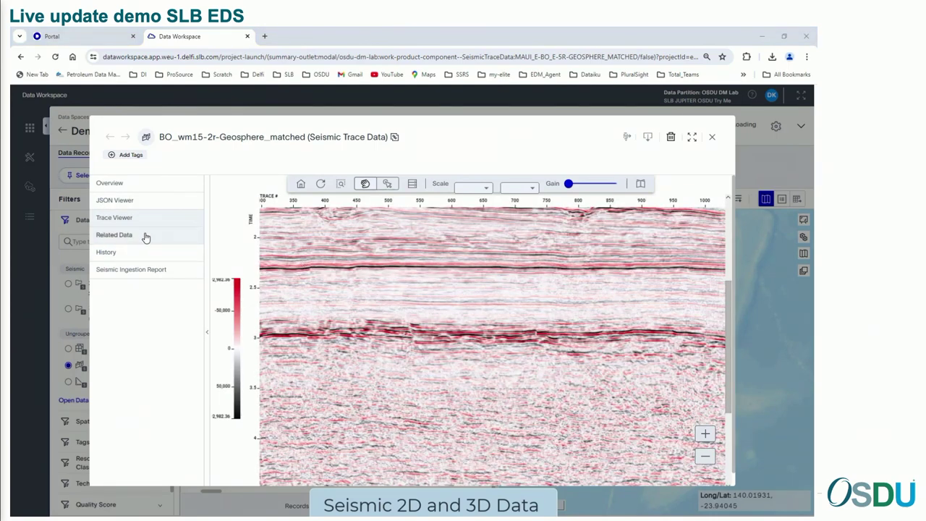
mouse_move(726, 311)
mouse_down()
mouse_move(730, 385)
mouse_move(725, 231)
mouse_up()
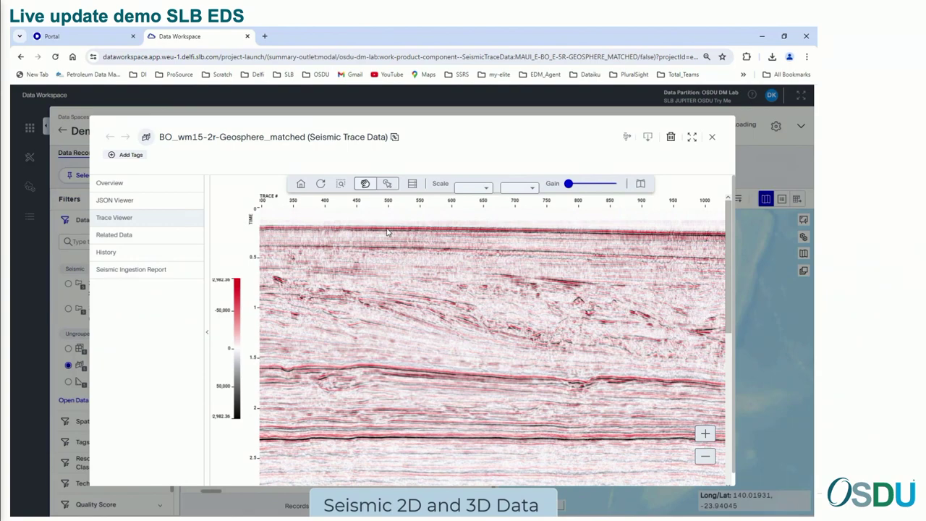
click(715, 142)
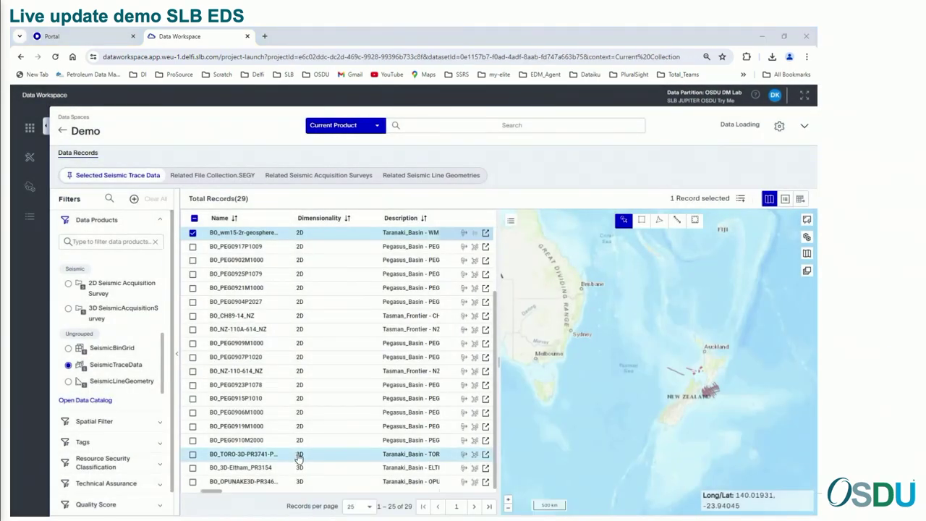
Step: Open the Forum_list data package from the data packages
click(30, 219)
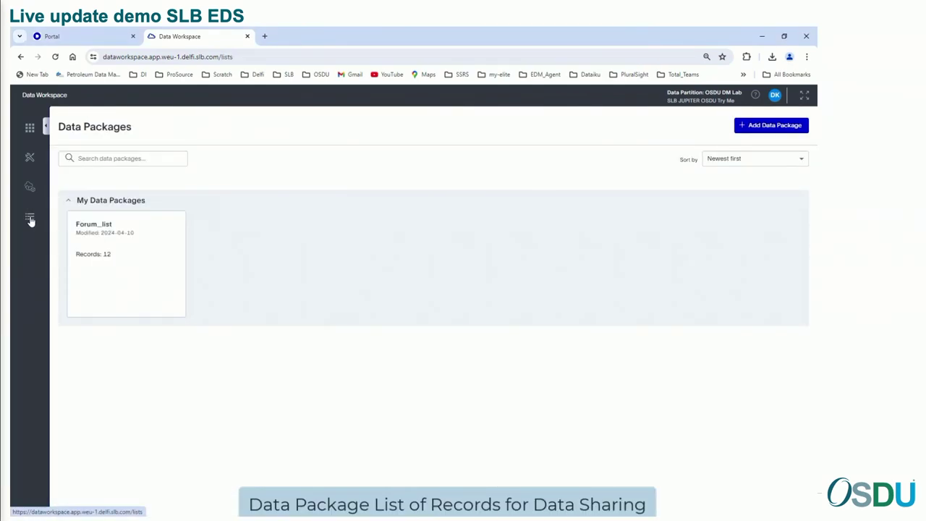
click(104, 233)
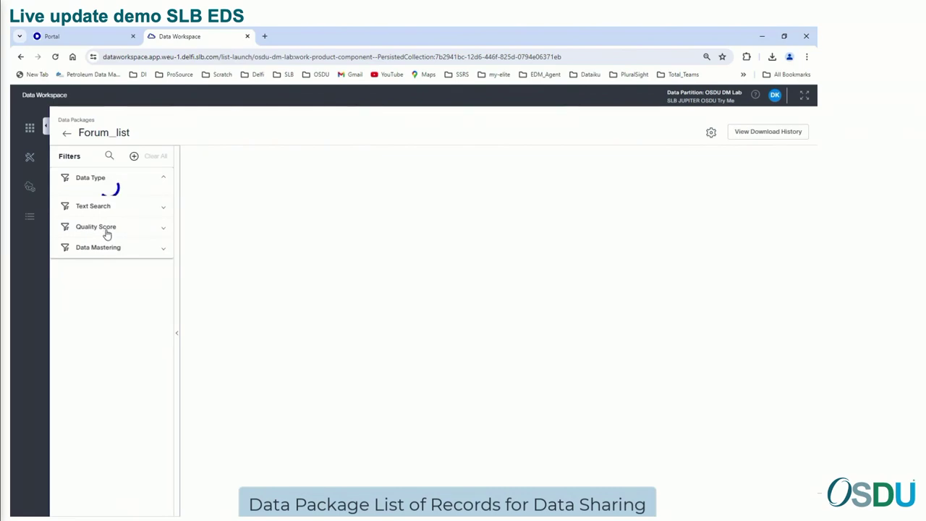